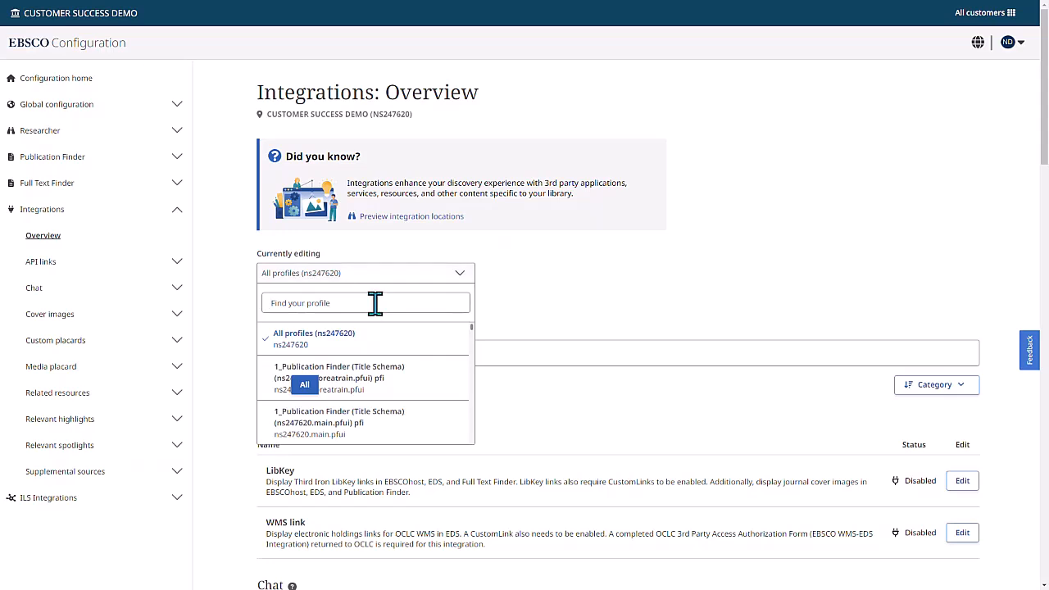
# Find the OneSearch (test) profile by searching for "one" and choose it for editing
pyautogui.write('one')
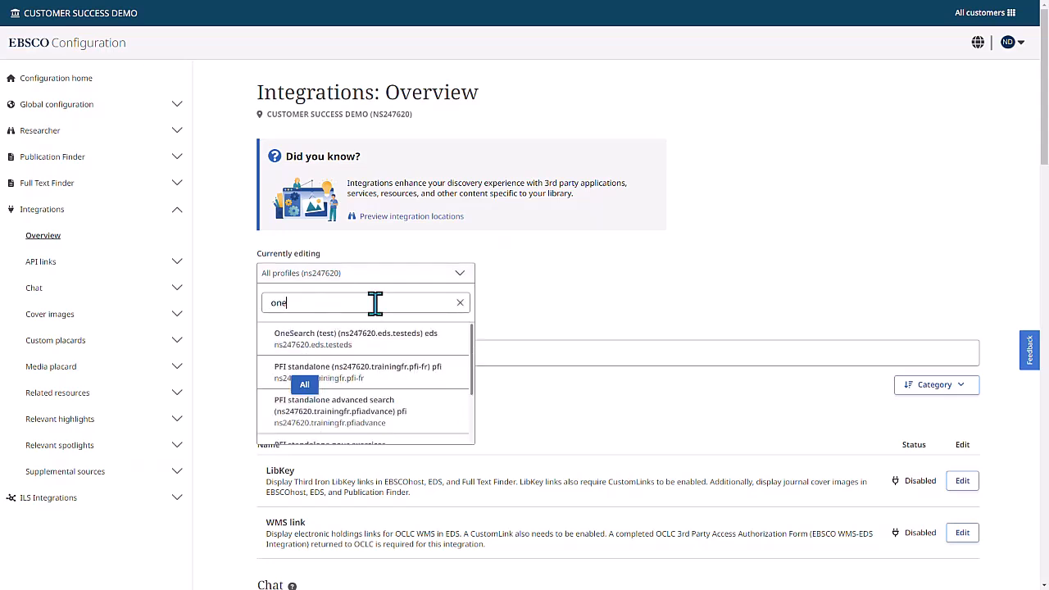
pyautogui.click(382, 339)
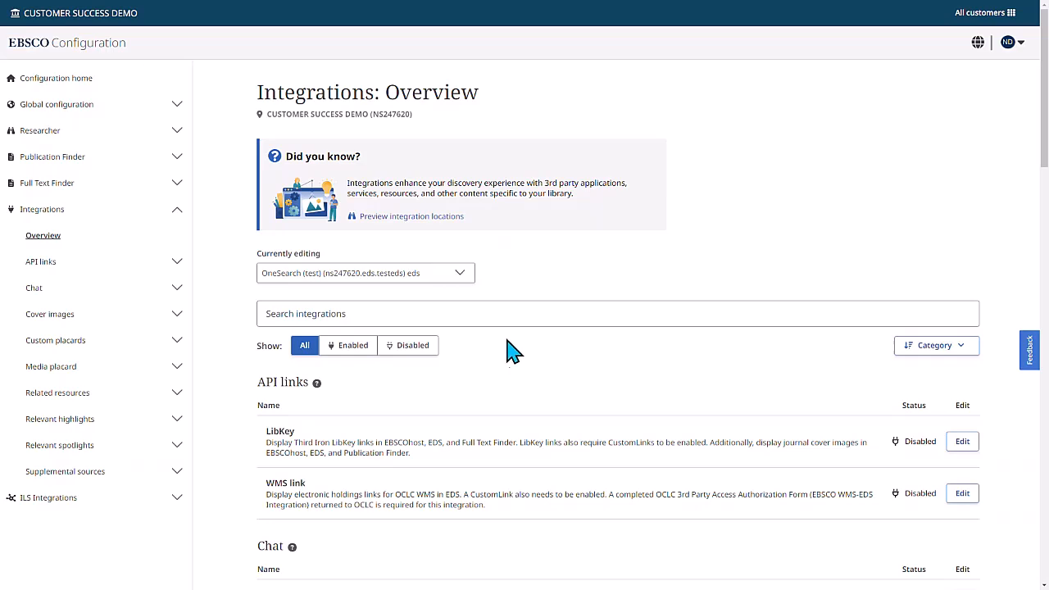
pyautogui.click(336, 313)
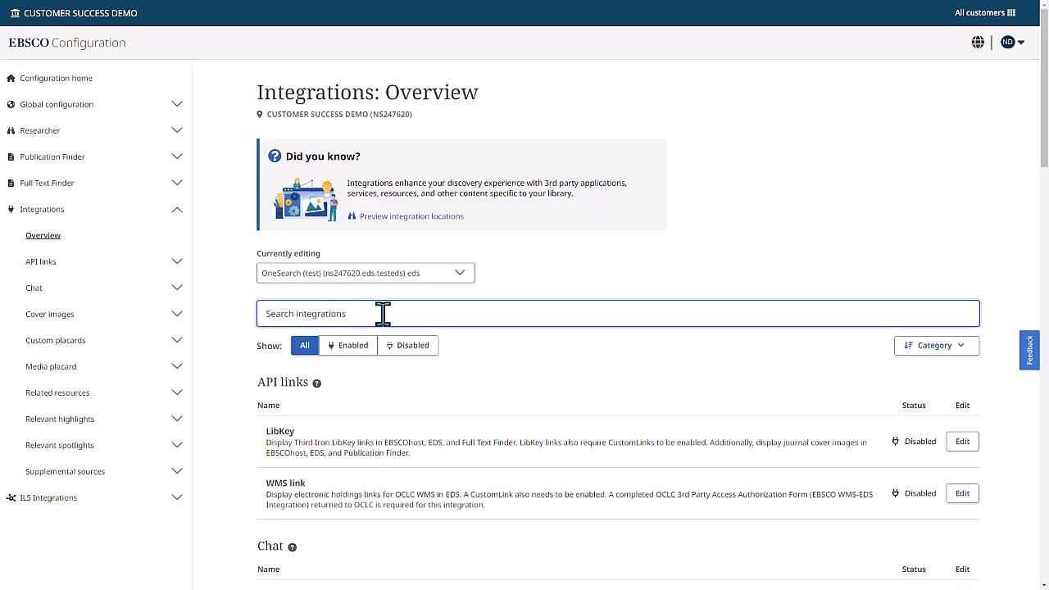
pyautogui.write('custom')
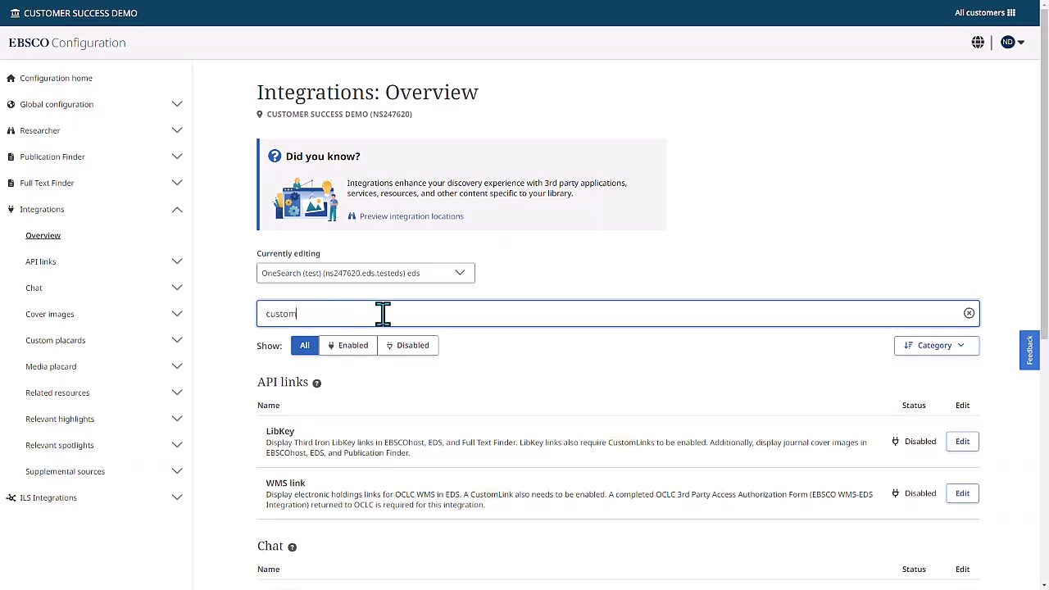
pyautogui.press('BackSpace')
pyautogui.press('BackSpace')
pyautogui.press('BackSpace')
pyautogui.press('BackSpace')
pyautogui.press('BackSpace')
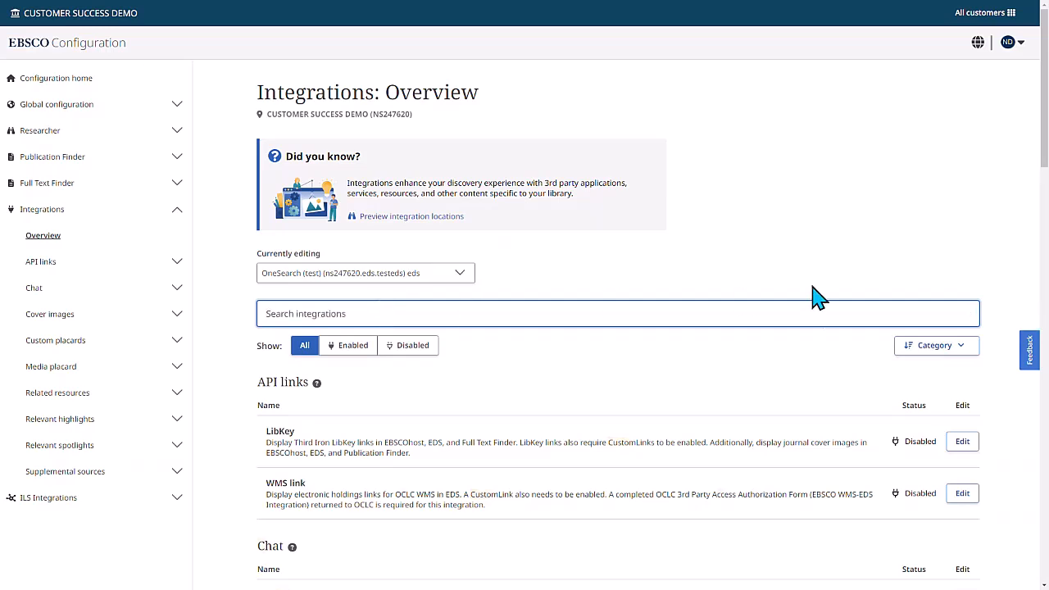
pyautogui.click(951, 348)
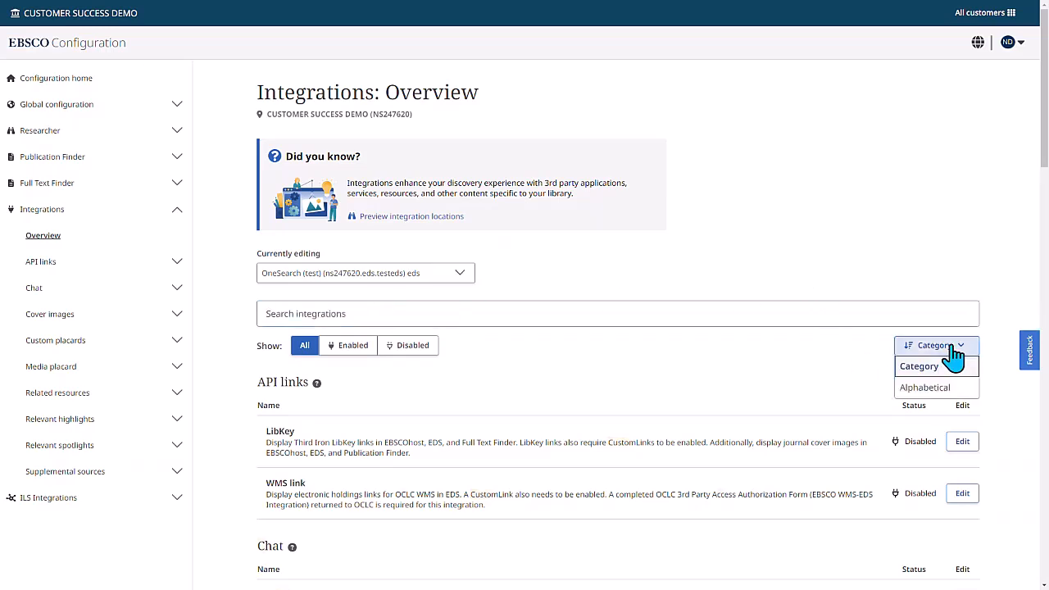
pyautogui.click(861, 365)
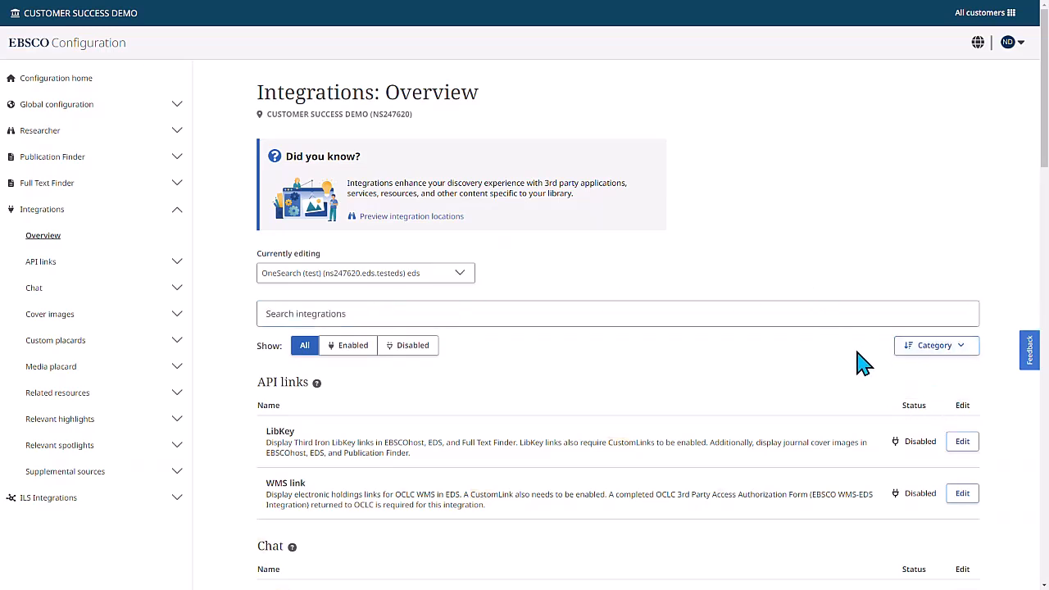
# Review only the enabled integrations for this profile and return to the full list
pyautogui.click(348, 348)
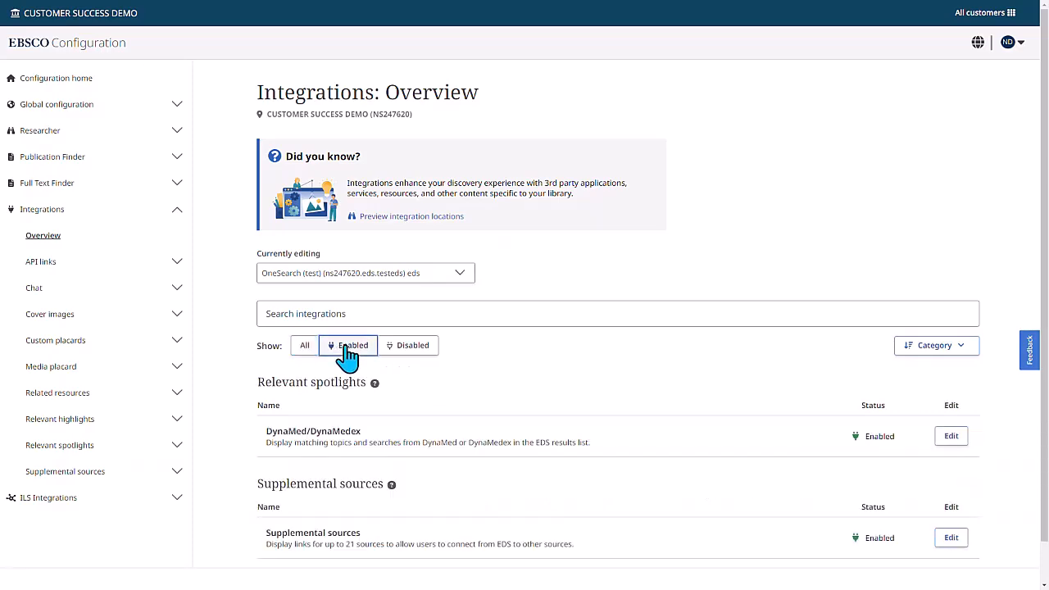
pyautogui.scroll(-1, 238, 357)
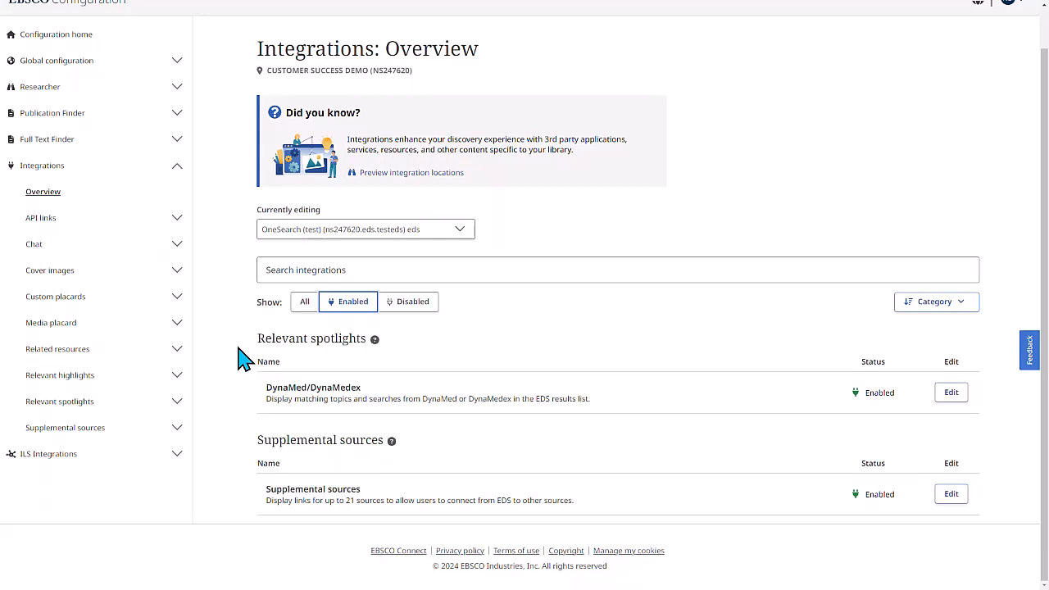
pyautogui.click(305, 310)
# Open the Custom placards integration for editing and enable it with the Custom setting for the OneSearch (test) profile
pyautogui.scroll(-10, 557, 368)
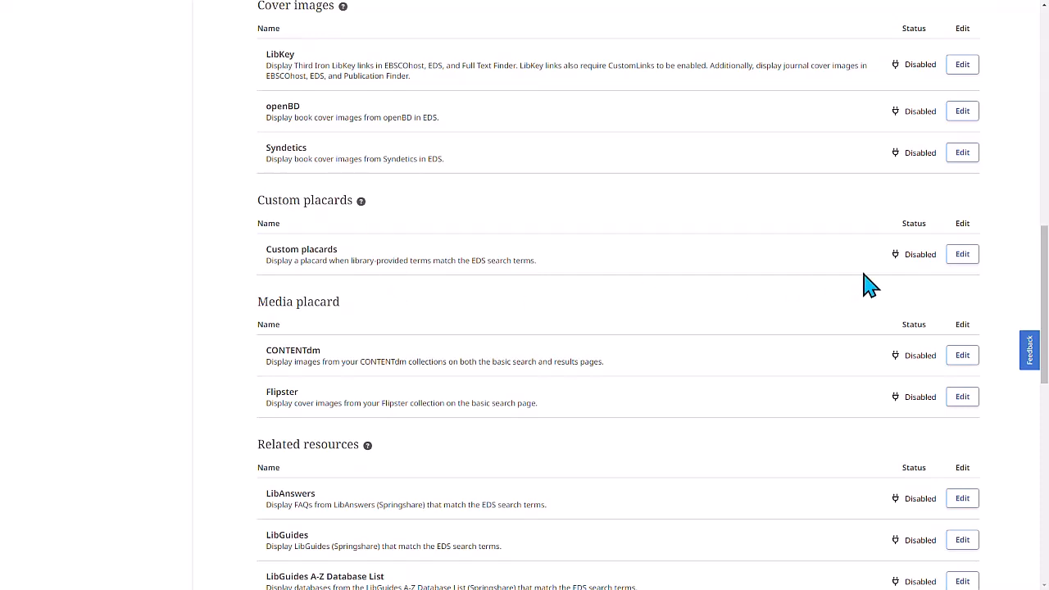
pyautogui.click(967, 256)
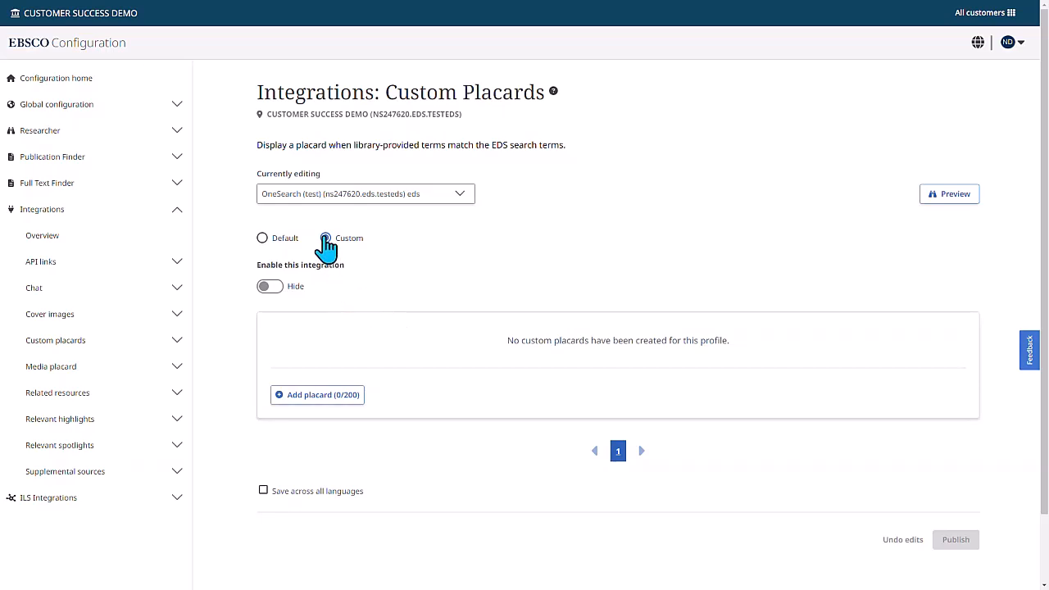
pyautogui.click(273, 289)
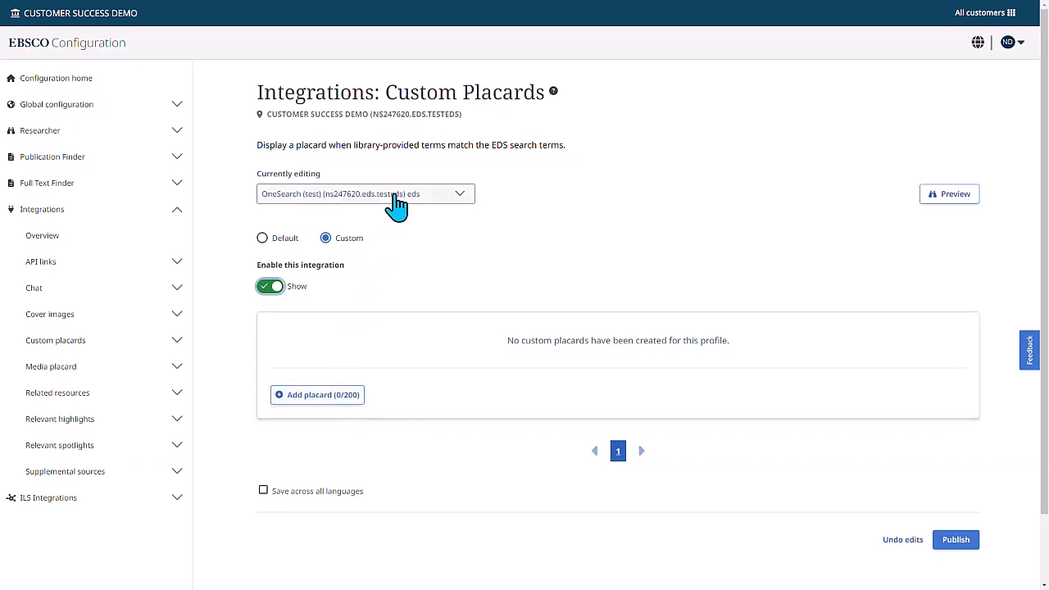
# Add a placard headed "Library Opening Hours" with description "The library is open Monday to Friday 8am - 6pm. Saturday 9am - 5pm and Sunday 9am - 4pm."
pyautogui.click(340, 404)
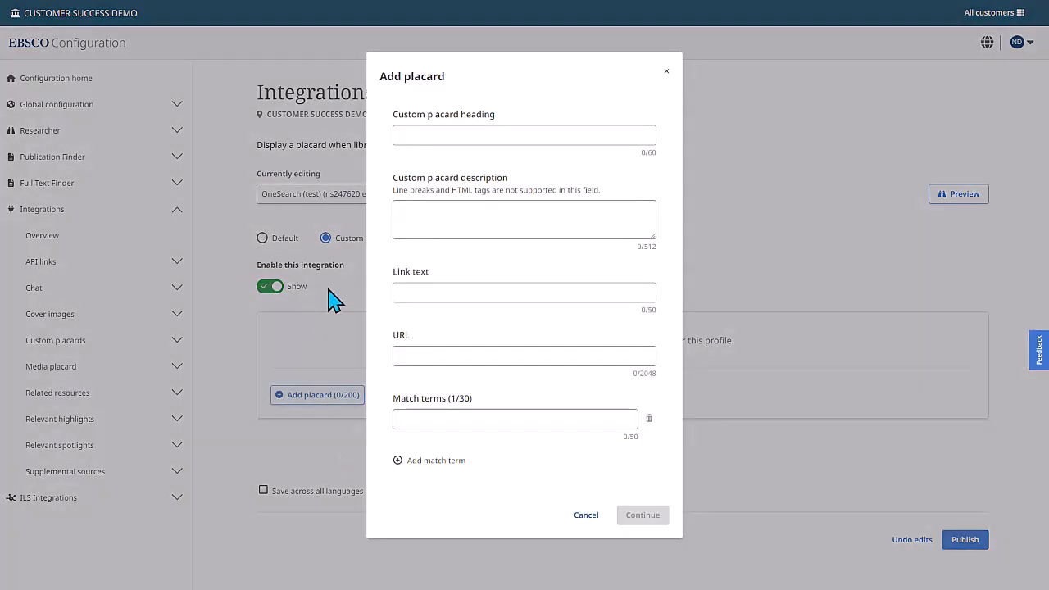
pyautogui.click(438, 135)
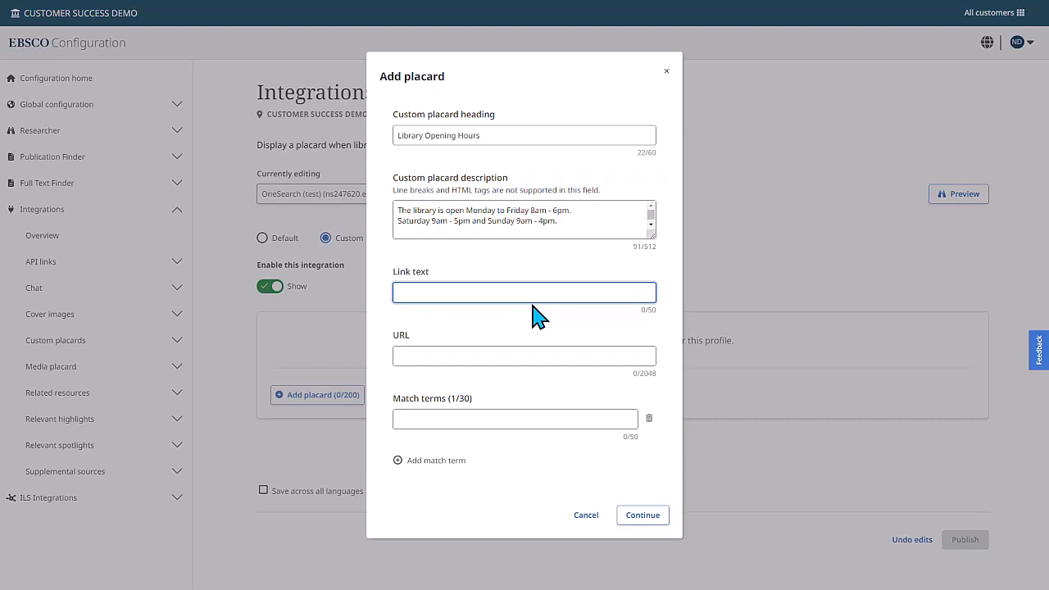
pyautogui.write('Library website')
pyautogui.click(517, 352)
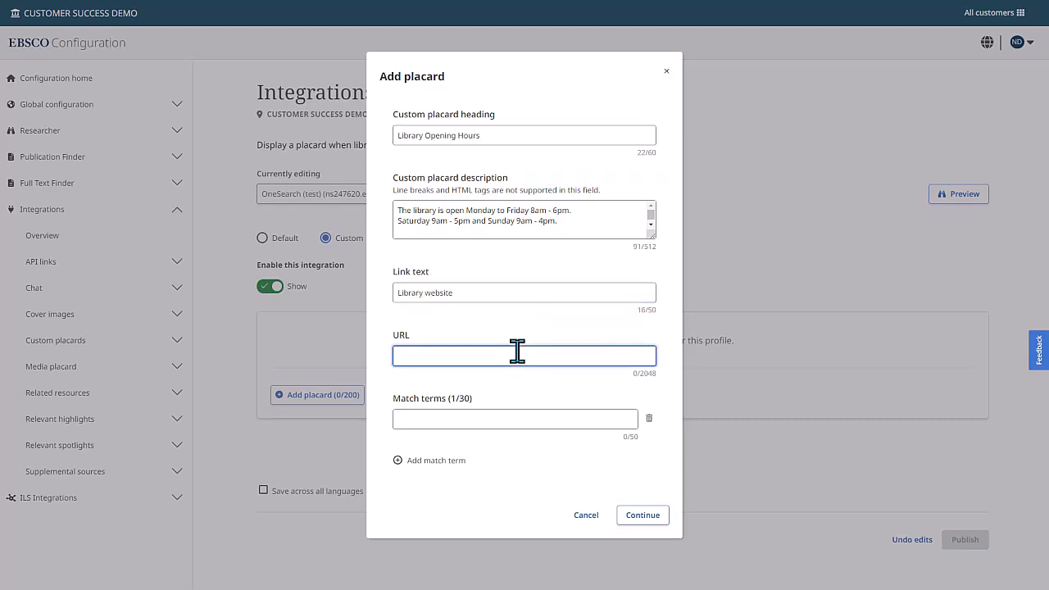
pyautogui.write('https://connect.ebsco.com')
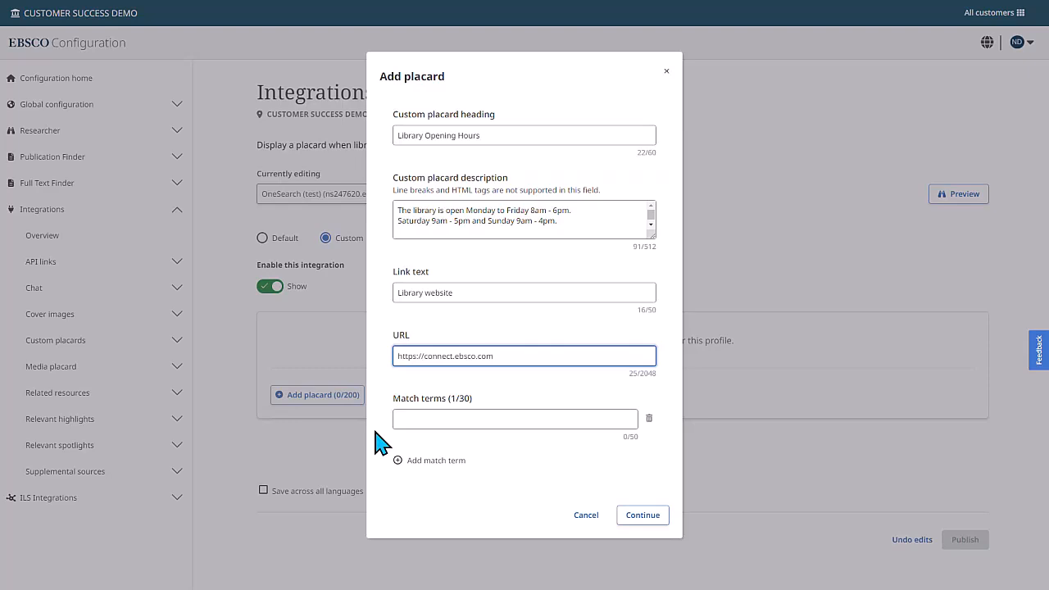
# Enter the match terms "opening hours", "closing times", "library open", "library" and "library close", and save the placard
pyautogui.click(467, 416)
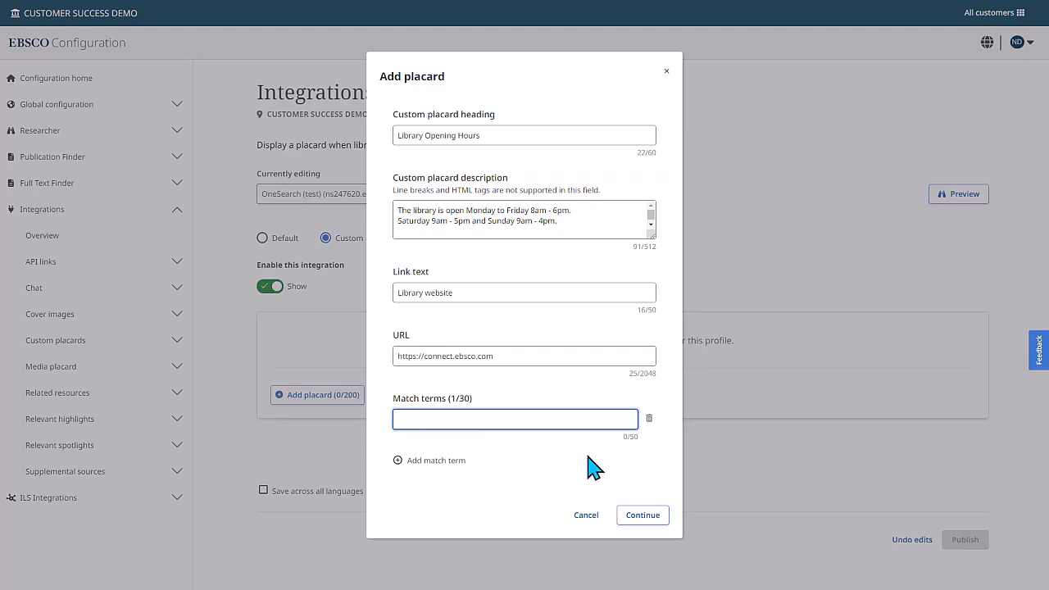
pyautogui.write('opening o')
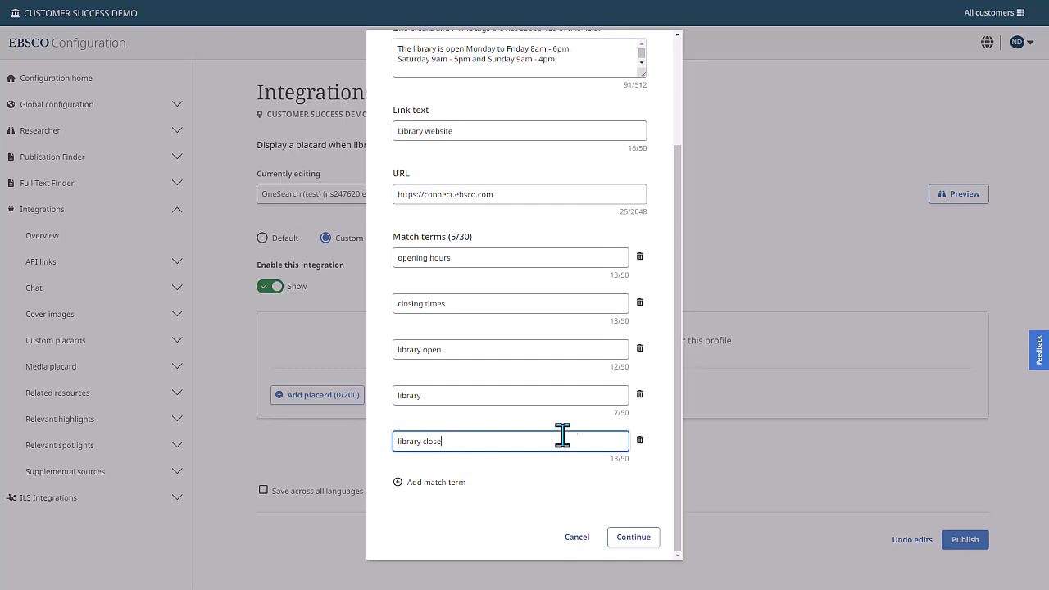
pyautogui.click(640, 510)
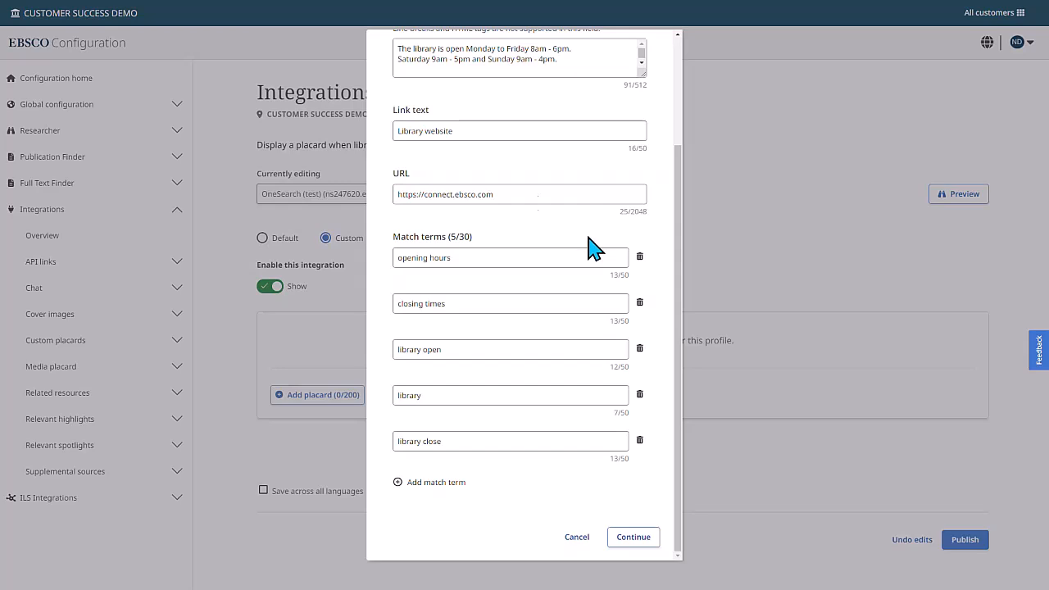
pyautogui.scroll(3, 626, 211)
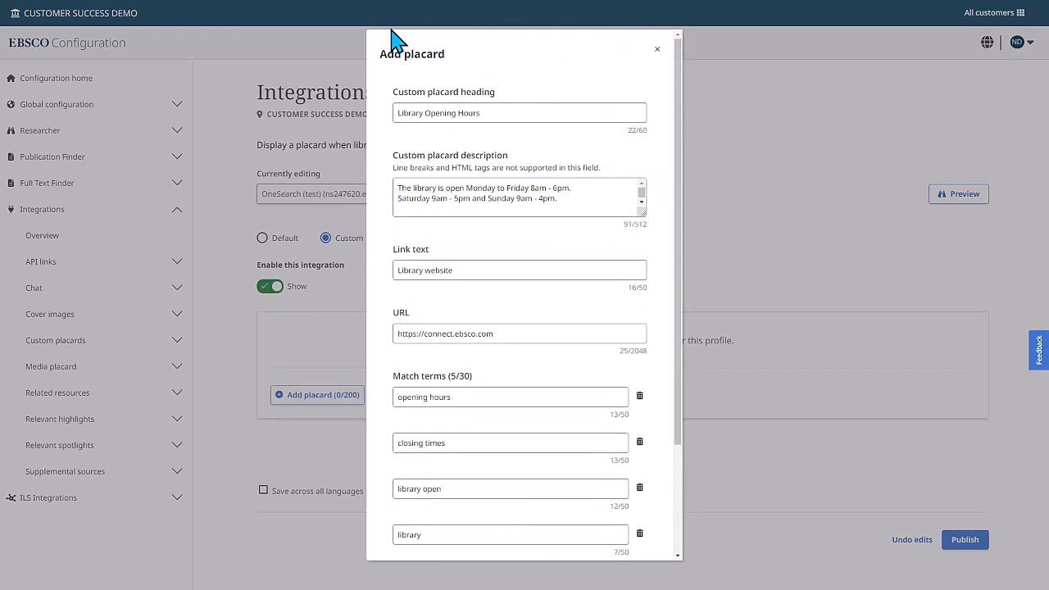
pyautogui.scroll(-3, 390, 357)
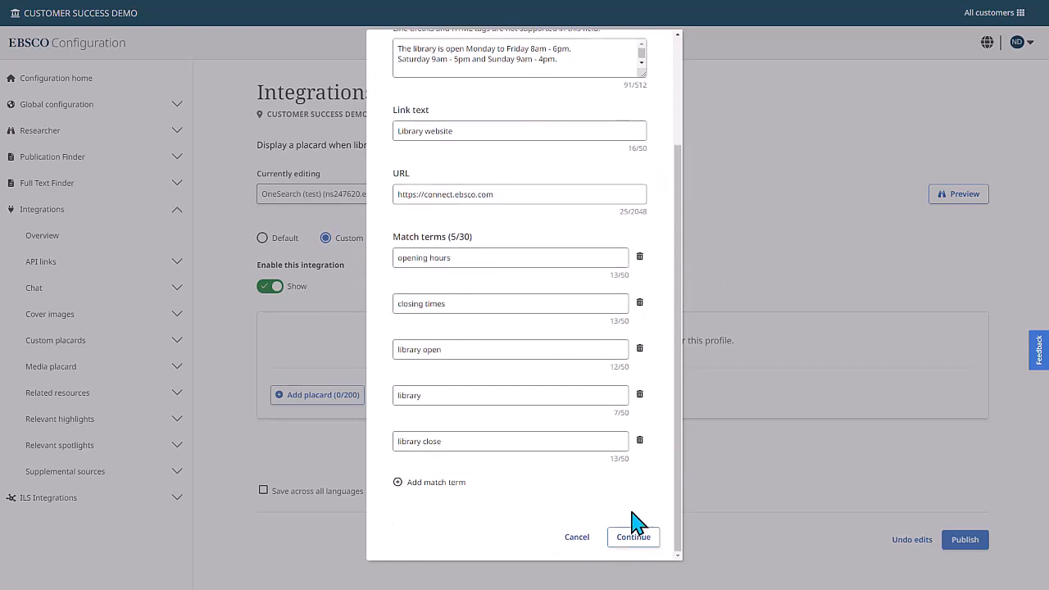
pyautogui.click(635, 538)
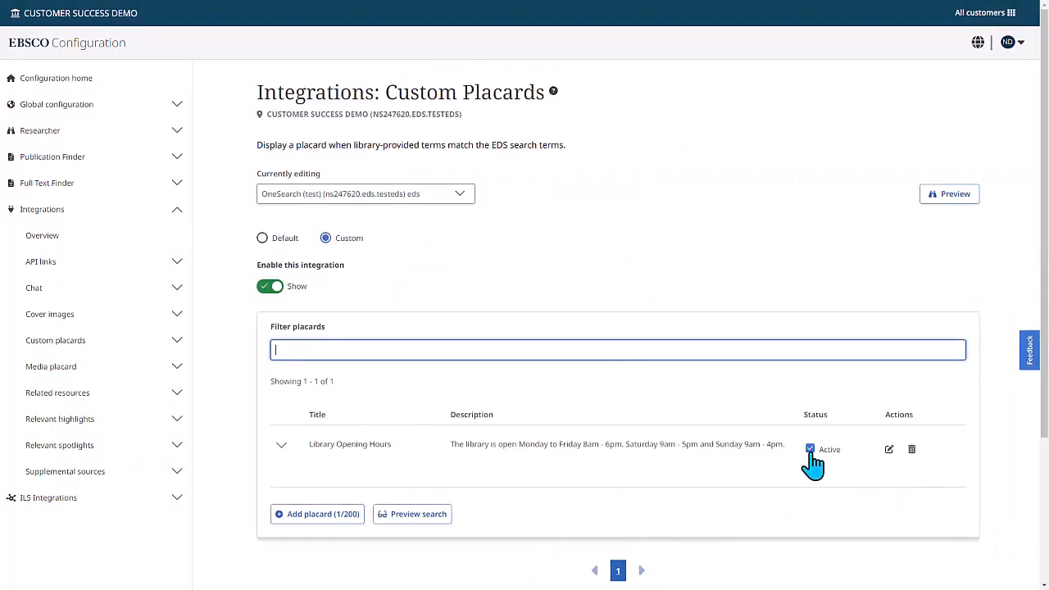
# Check the Library Opening Hours placard's match terms and link, and publish the changes to the OneSearch (test) profile
pyautogui.click(281, 445)
pyautogui.scroll(-2, 314, 481)
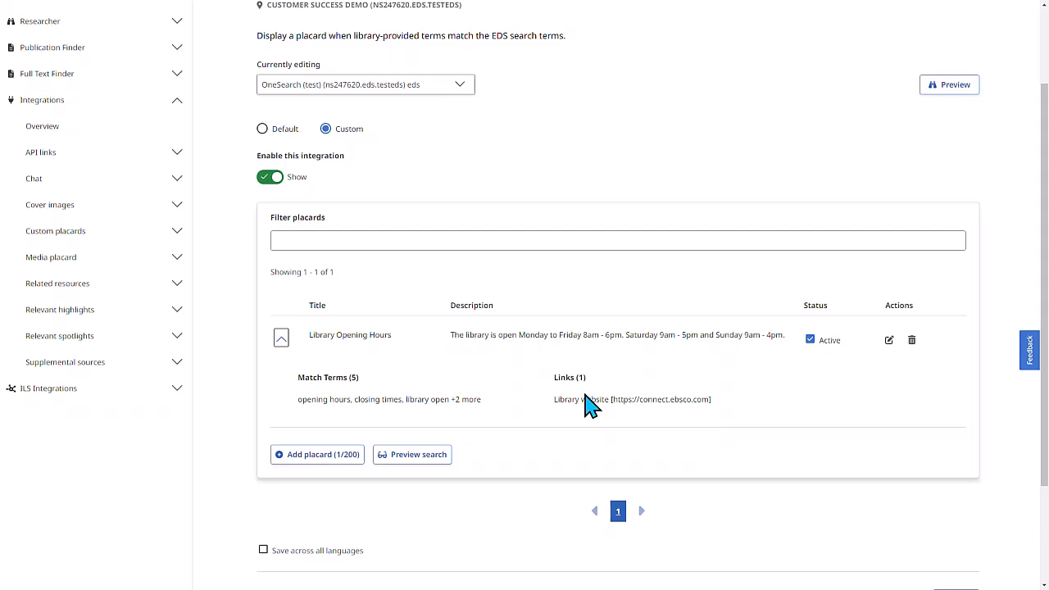
pyautogui.scroll(-2, 590, 401)
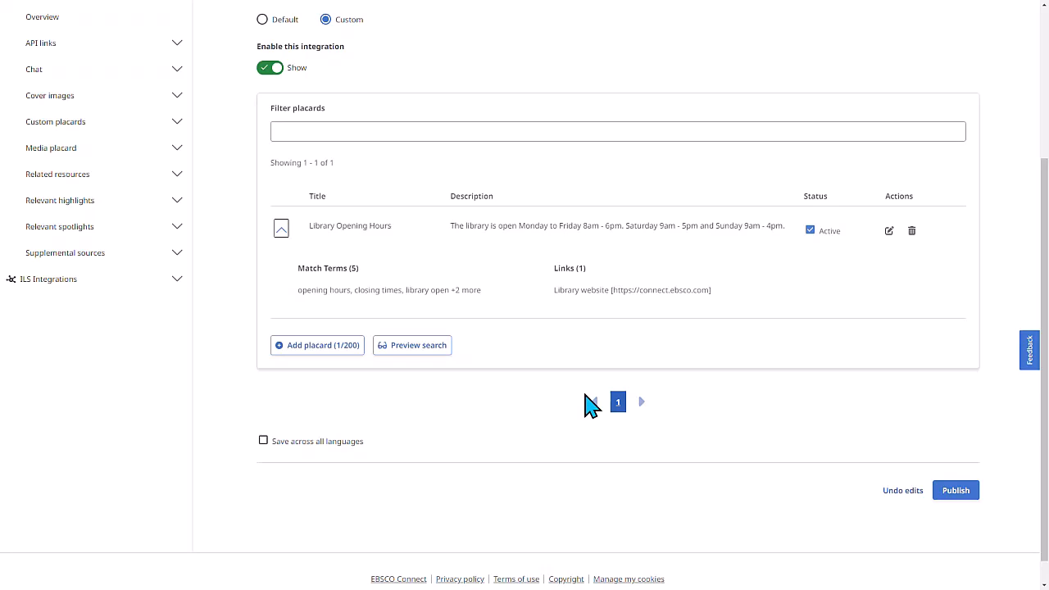
pyautogui.click(956, 491)
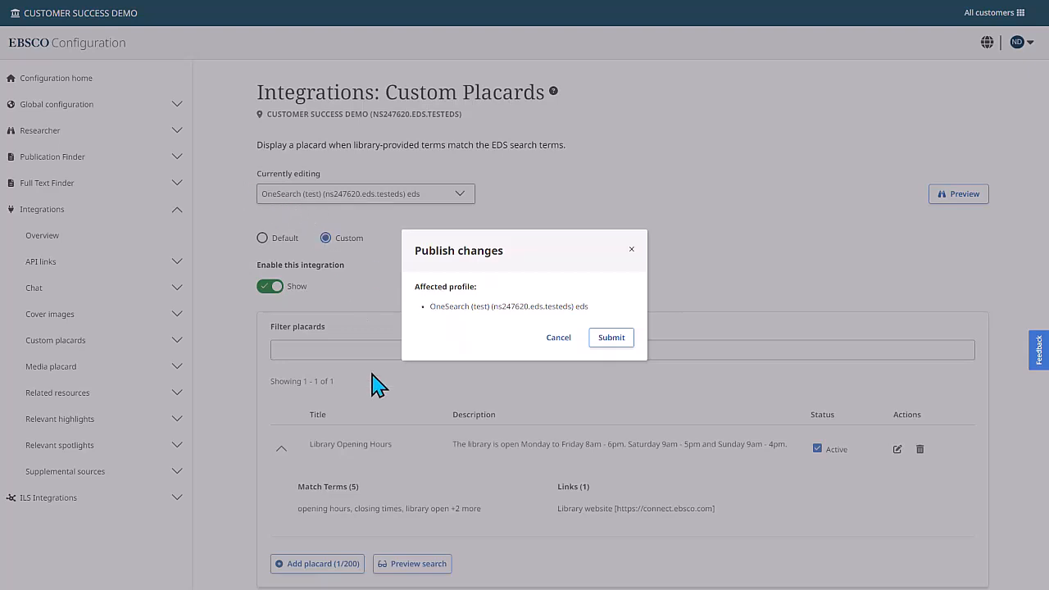
pyautogui.click(611, 338)
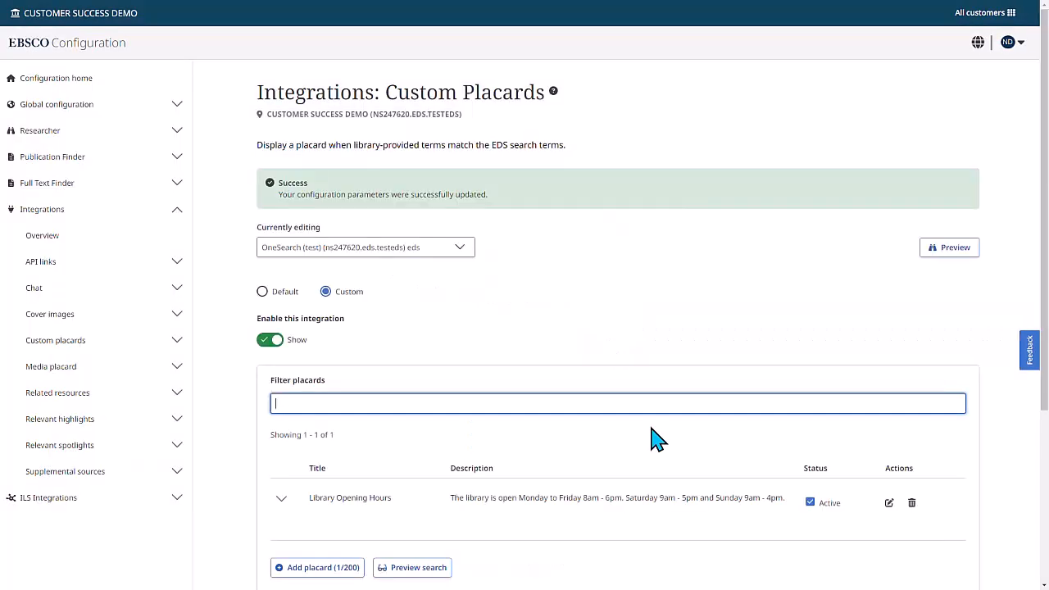
# Preview where custom placards appear in the search interface and close the preview
pyautogui.click(952, 251)
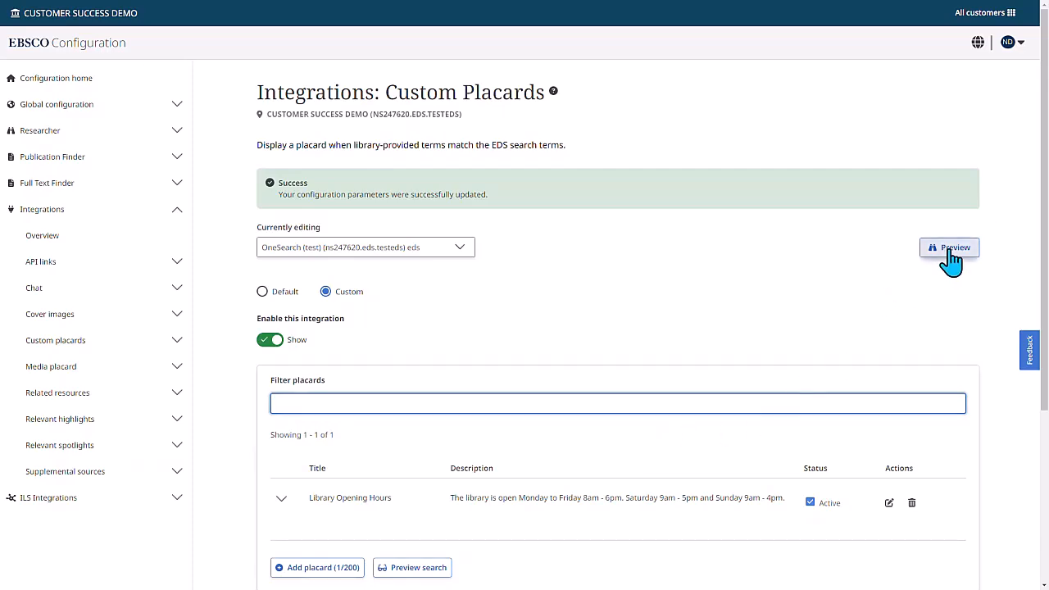
pyautogui.click(951, 257)
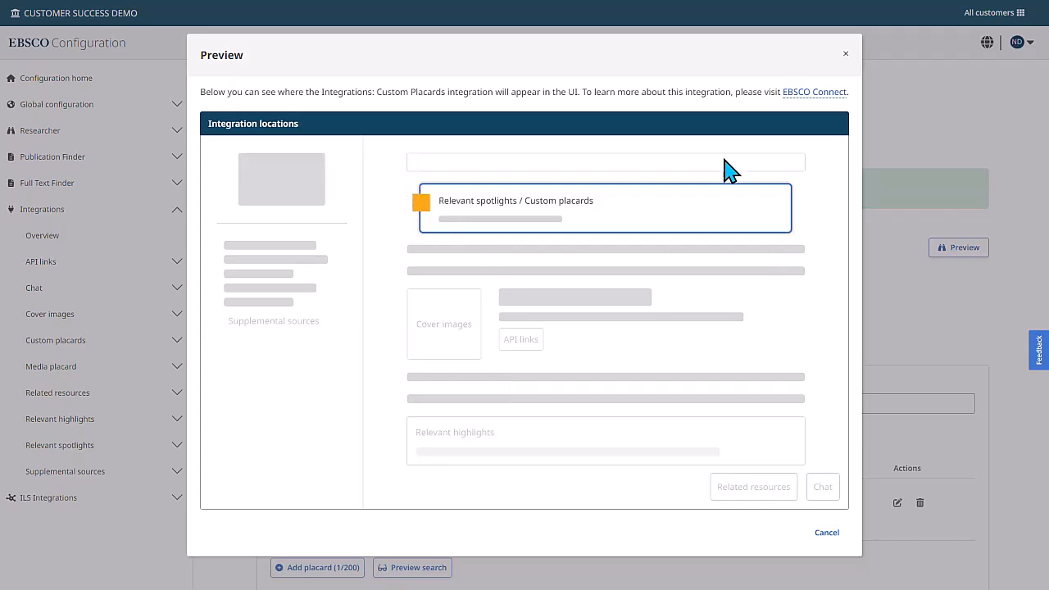
pyautogui.click(832, 535)
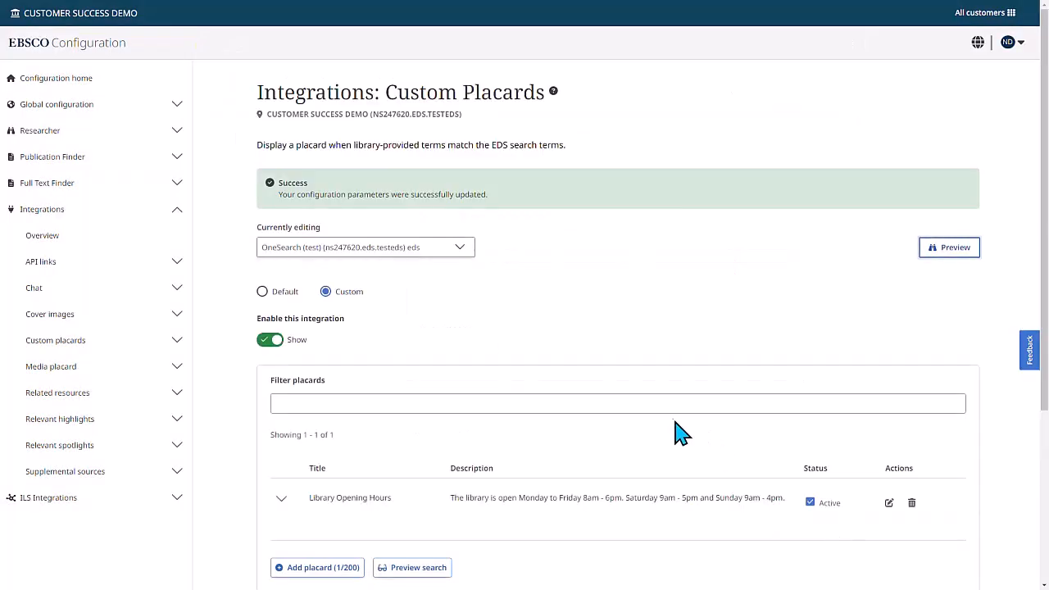
# Open the Researcher branding settings and choose the OneSearch (test) profile for editing
pyautogui.click(35, 132)
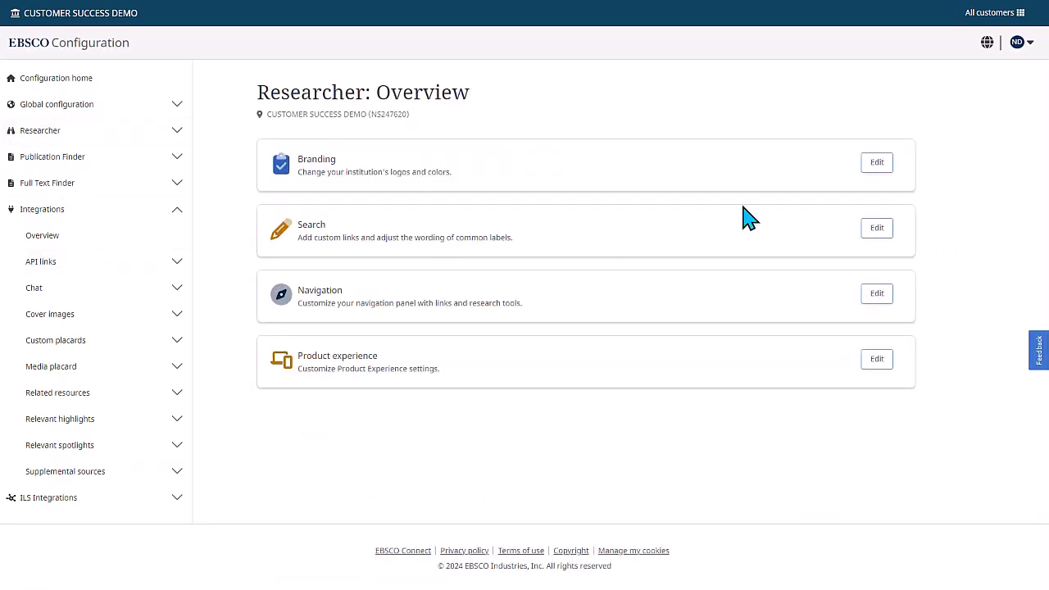
pyautogui.click(877, 166)
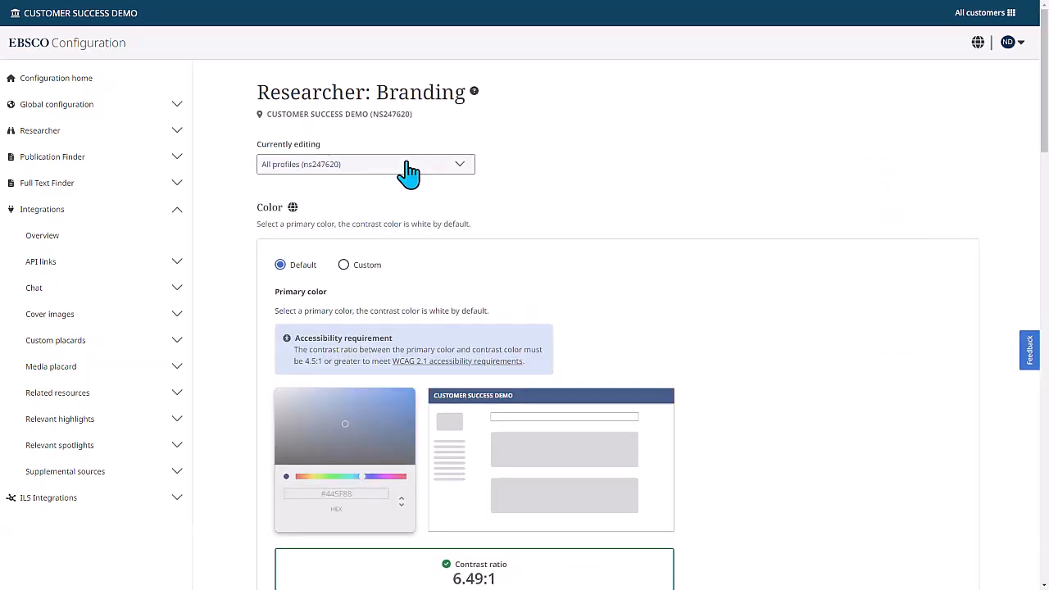
pyautogui.click(410, 172)
pyautogui.write('one')
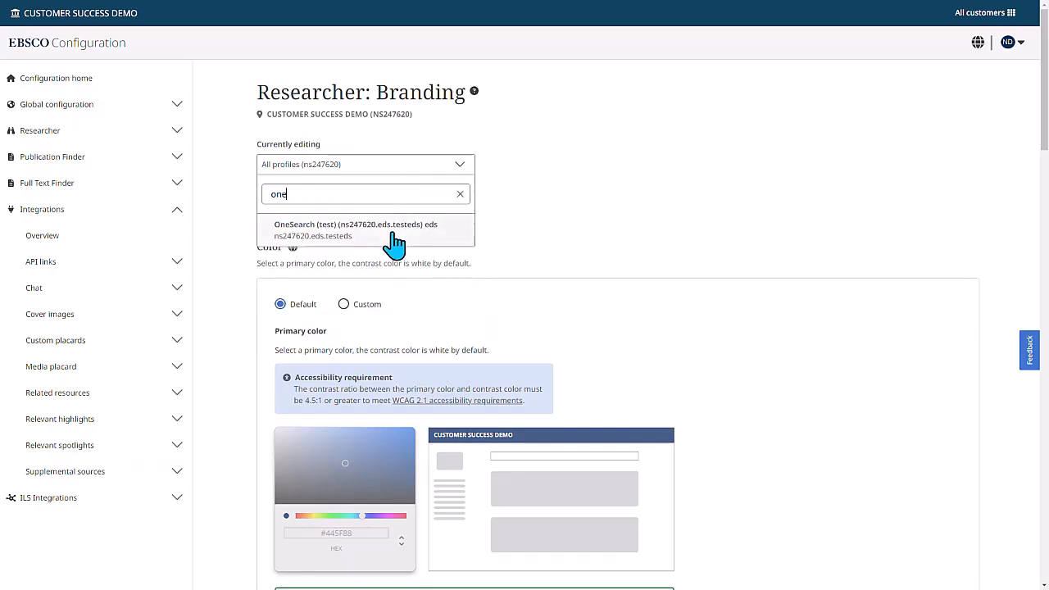
pyautogui.click(389, 232)
# Preview the OneSearch (test) profile, exit preview mode to the live interface, search for "library" and dismiss the multiple-results tip
pyautogui.click(953, 174)
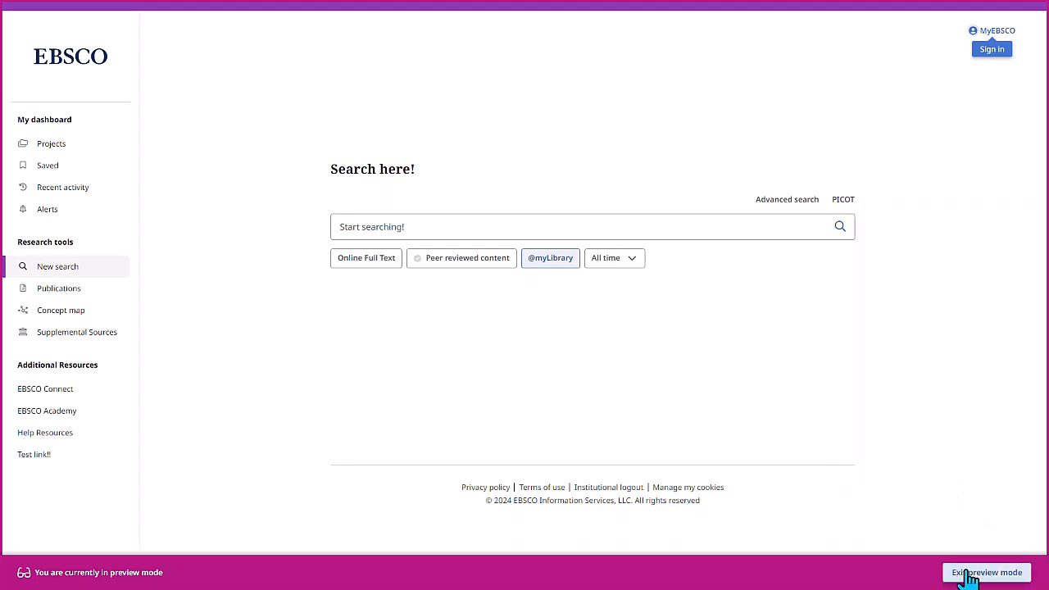
pyautogui.click(992, 576)
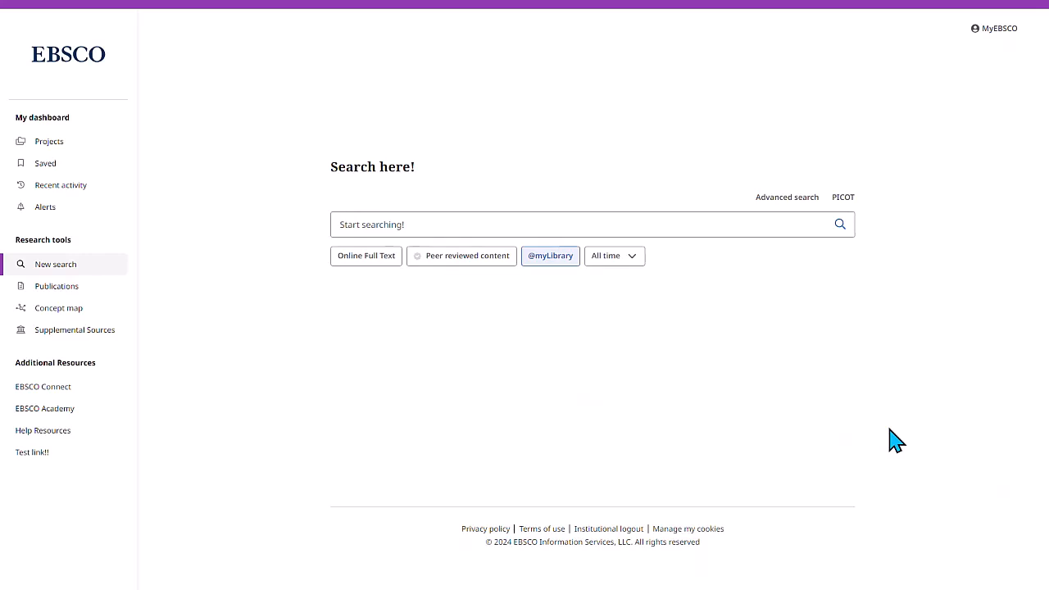
pyautogui.click(397, 218)
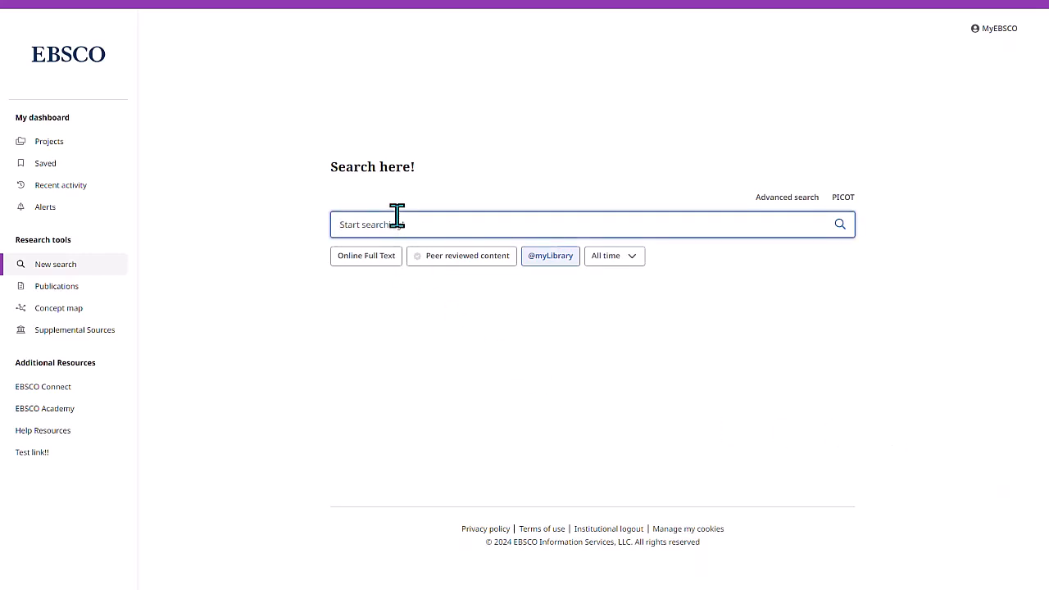
pyautogui.write('library')
pyautogui.press('Return')
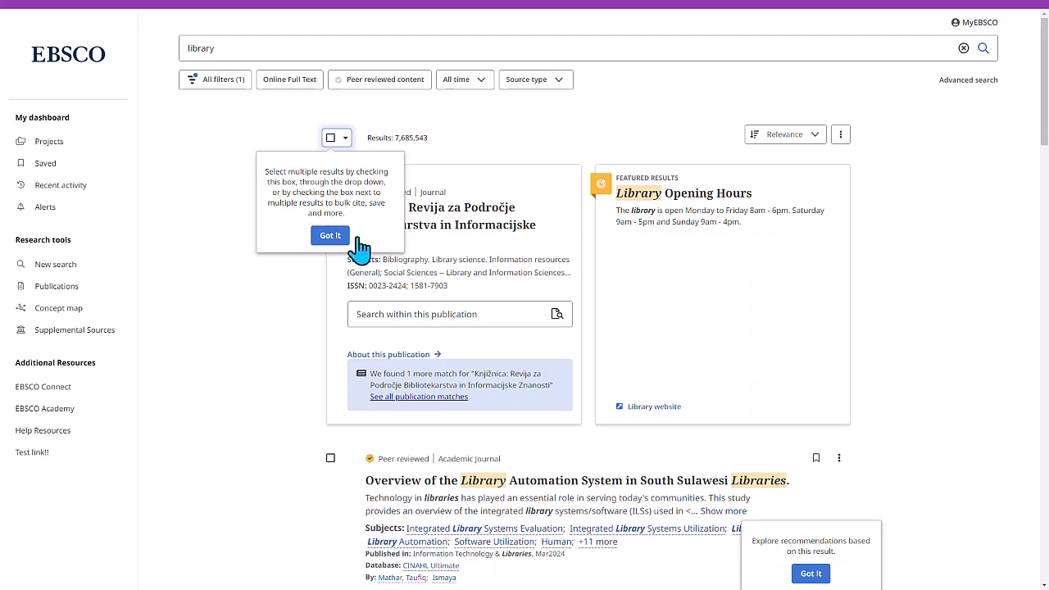
pyautogui.click(329, 235)
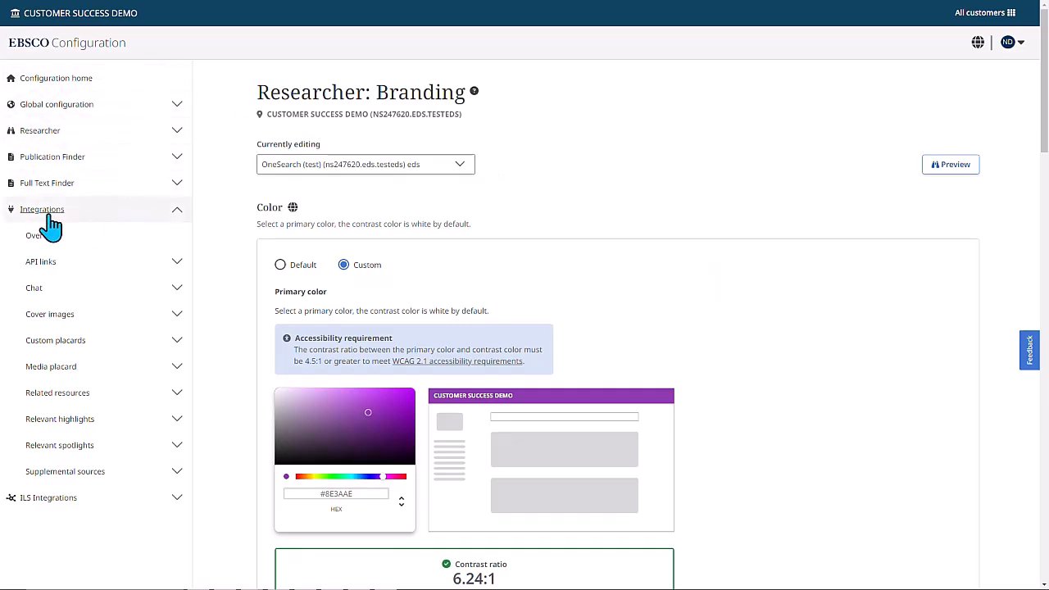
# Return to the Custom Placards integration settings in EBSCO Configuration and view the profile's placard list
pyautogui.click(177, 340)
pyautogui.click(57, 369)
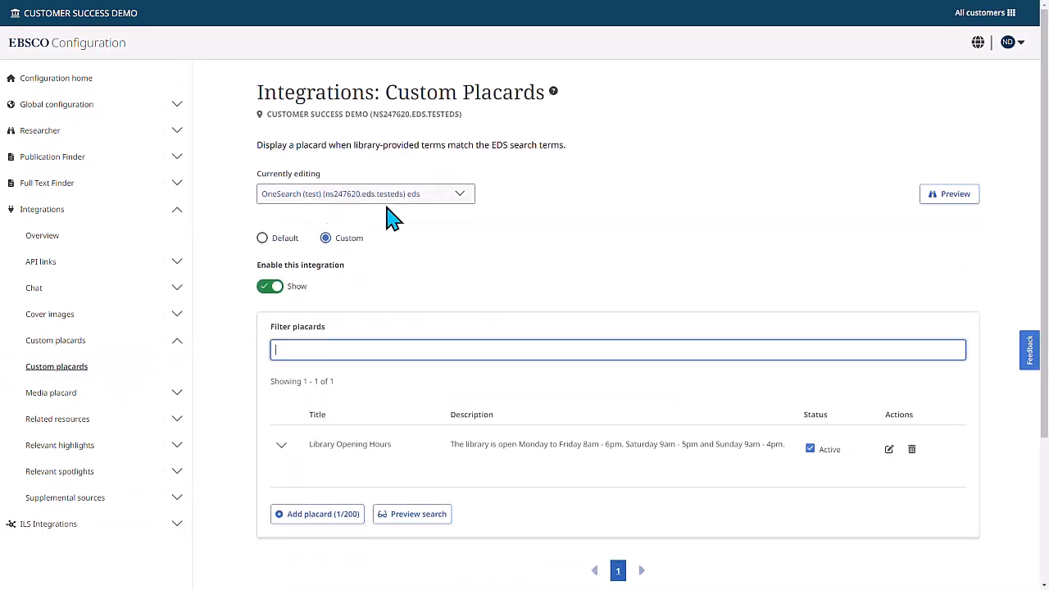
pyautogui.scroll(-2, 434, 262)
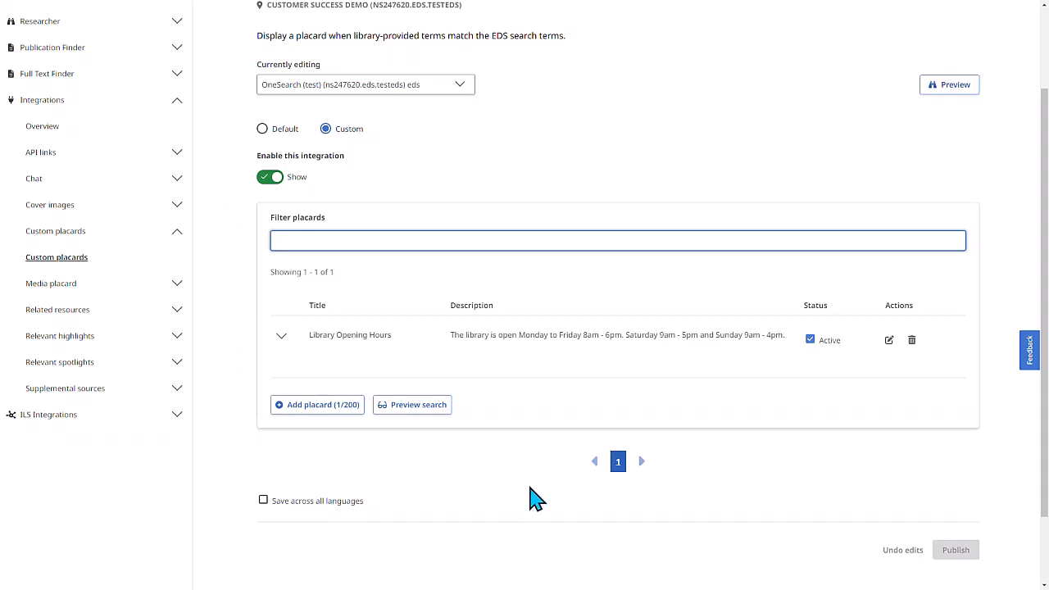
# Open the Library Opening Hours placard for editing, review its description, link and match terms, and cancel the edit
pyautogui.click(891, 343)
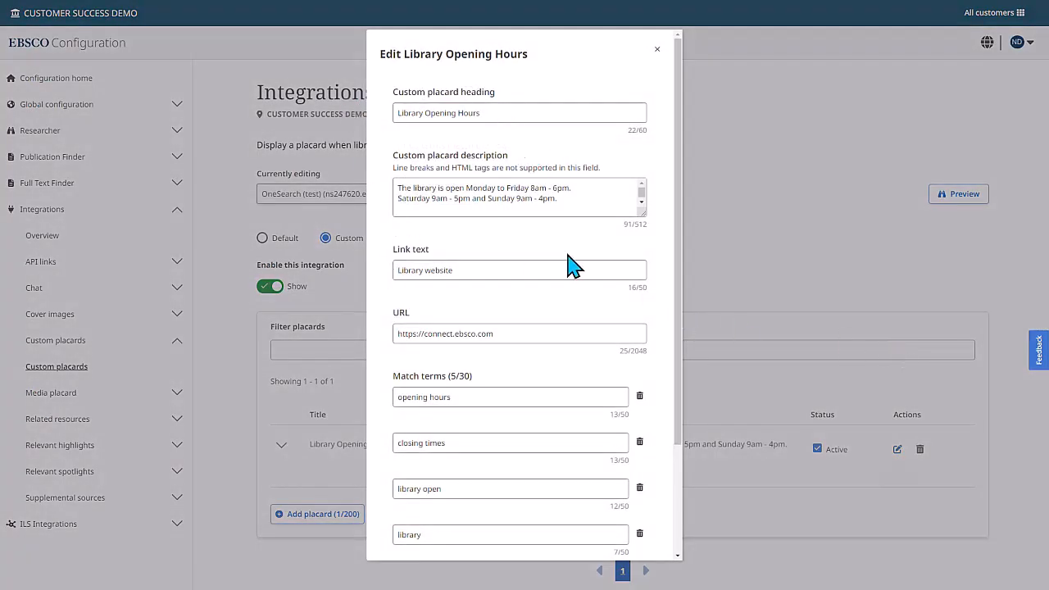
pyautogui.scroll(-1, 571, 267)
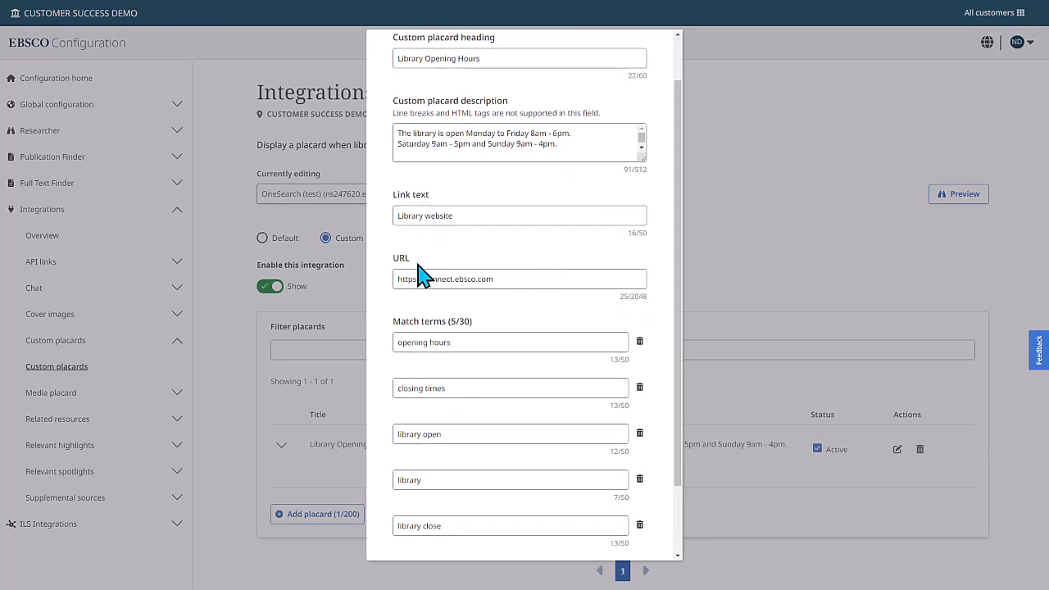
pyautogui.scroll(-2, 403, 311)
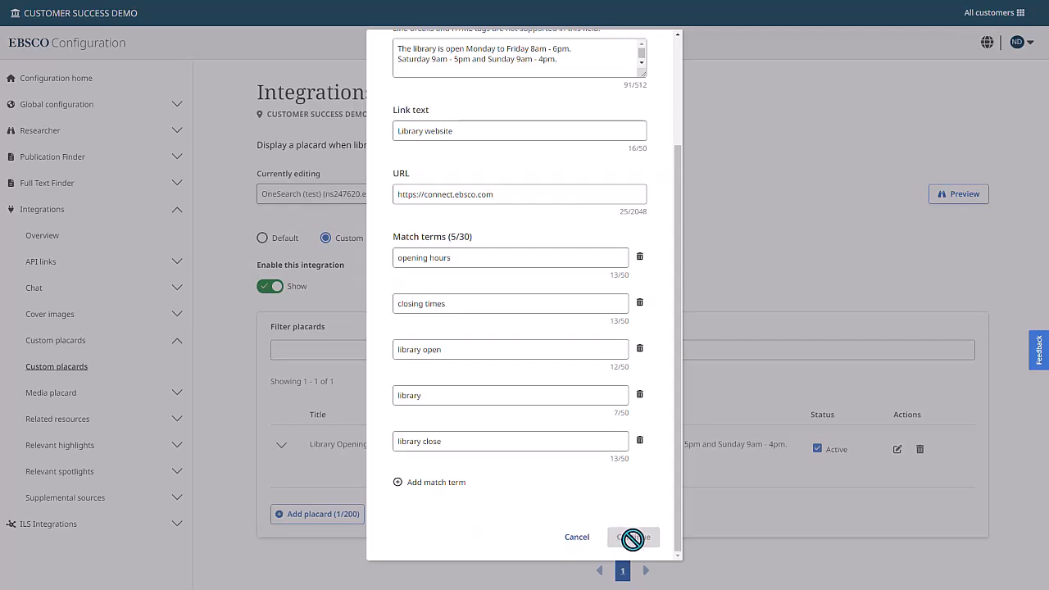
pyautogui.click(579, 540)
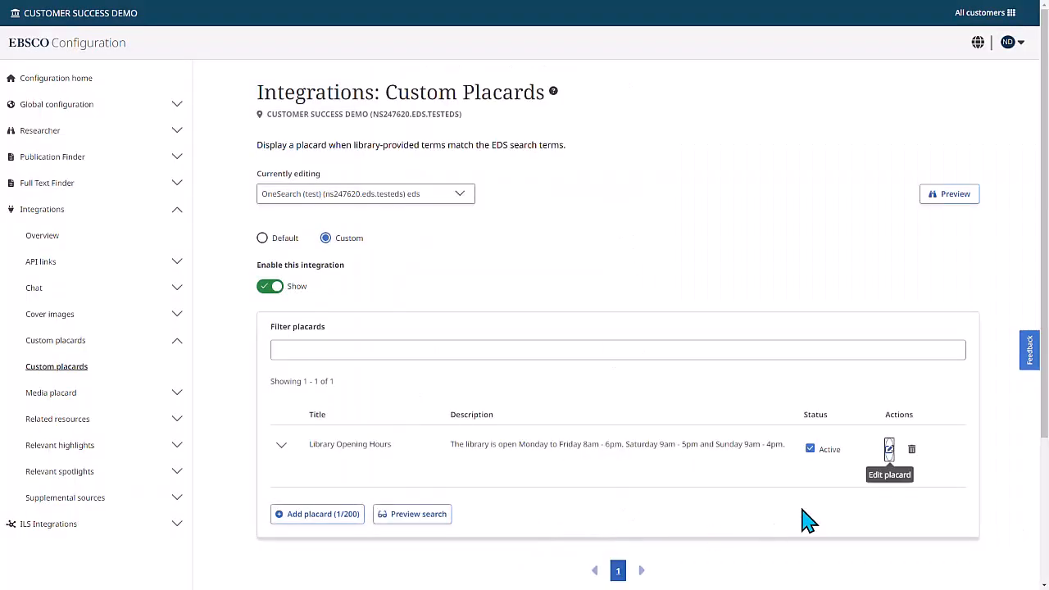
pyautogui.scroll(-2, 805, 520)
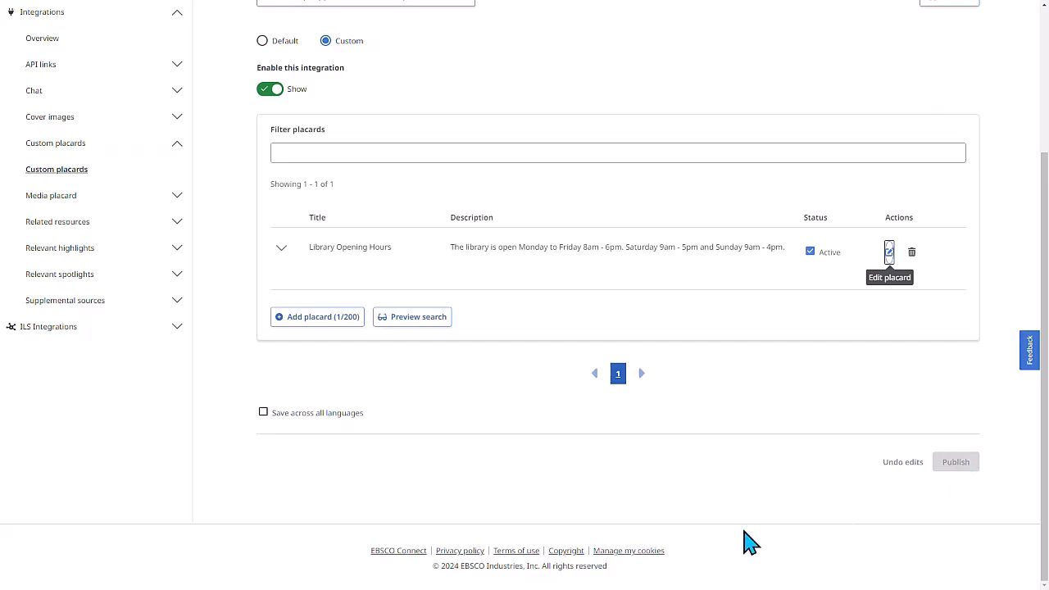